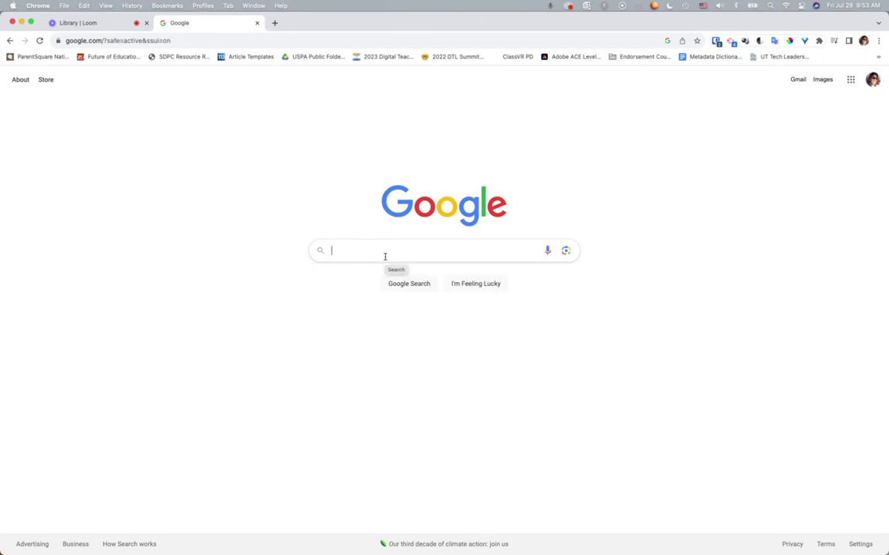
Find the Frontline Education sign-in page with a web search for "Frontline" and sign in with the Frontline ID
type("Frontli")
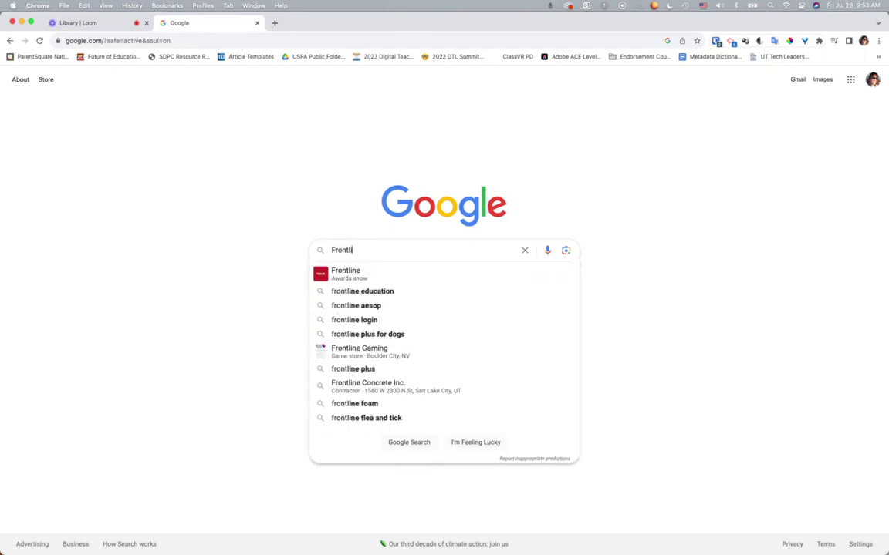
type("ne")
key("Return")
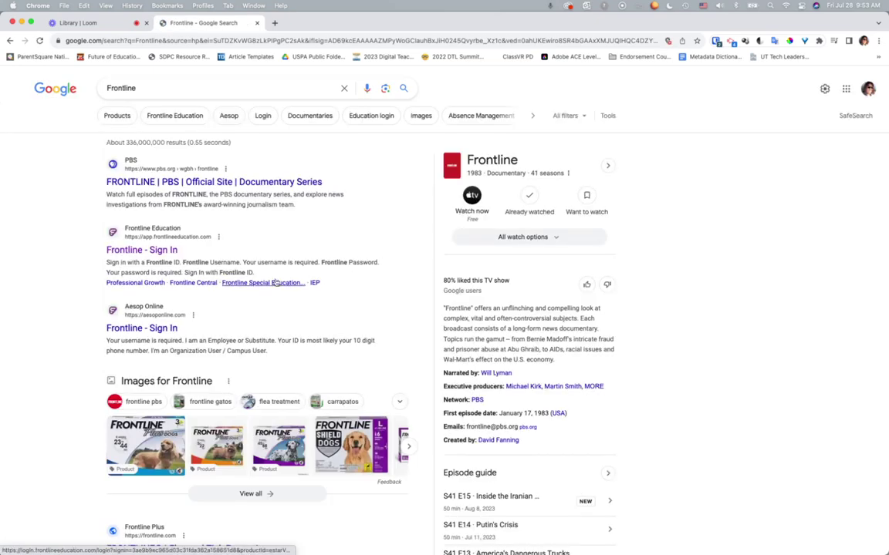
left_click(145, 253)
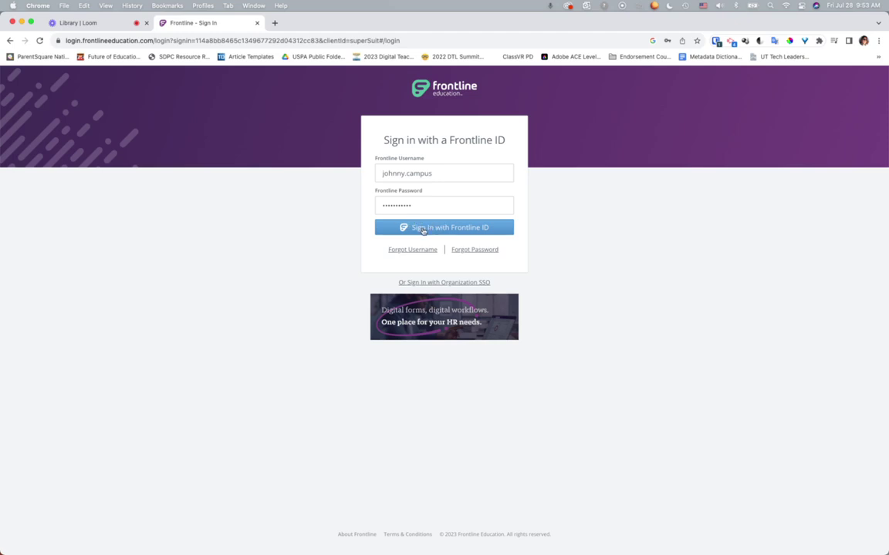
left_click(423, 229)
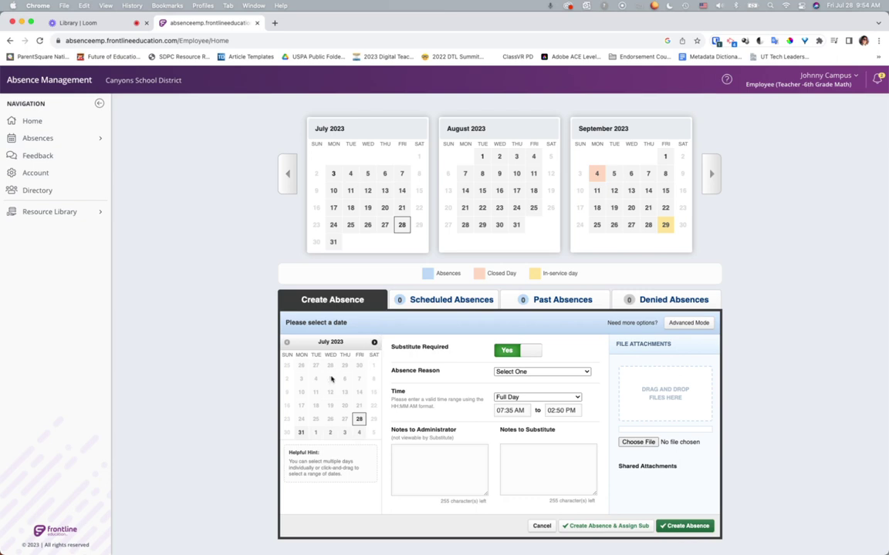
Advance the date calendar of the new absence to September 2023
left_click(374, 342)
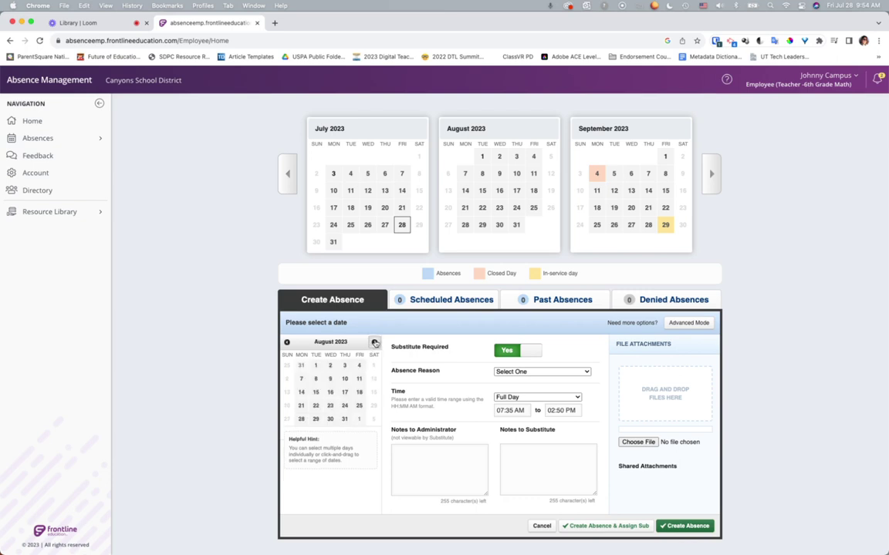
left_click(375, 343)
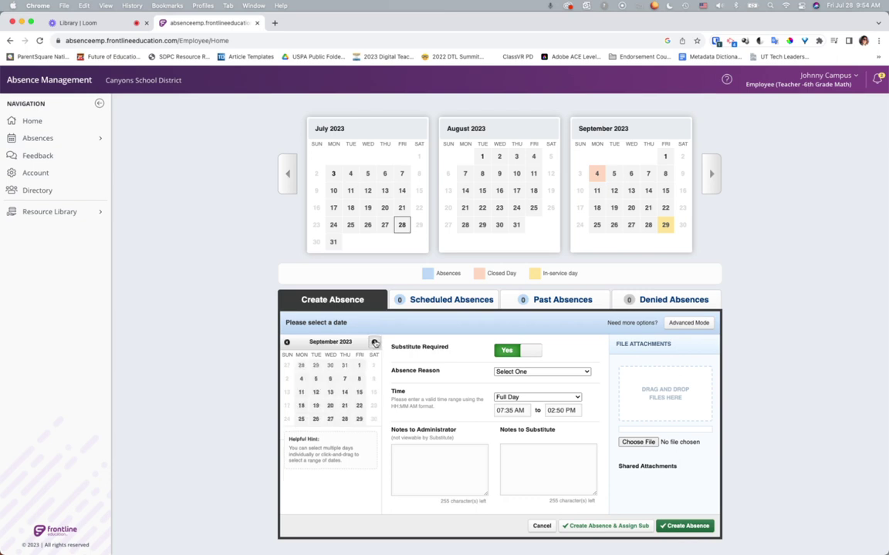
Select September 7, 8 and 11 individually as absence dates, and clear all three again
left_click(345, 380)
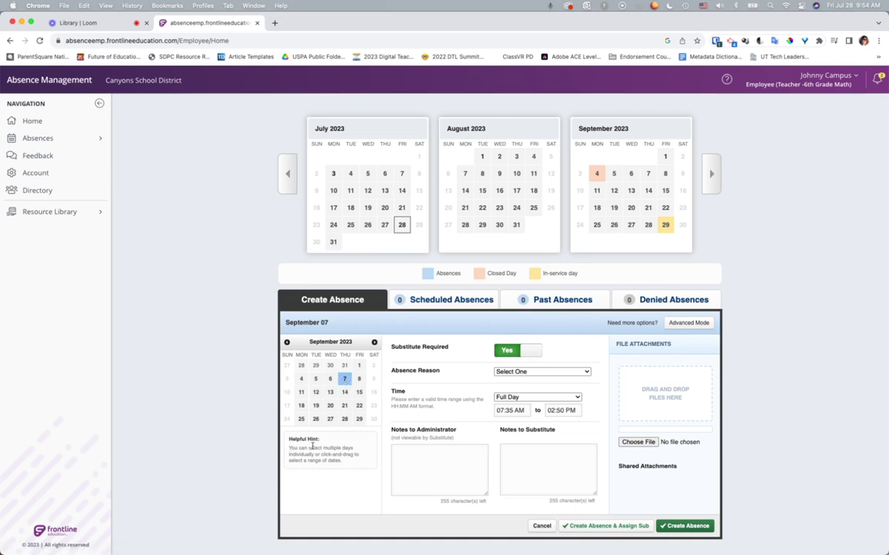
left_click_drag(313, 448, 353, 449)
left_click(358, 380)
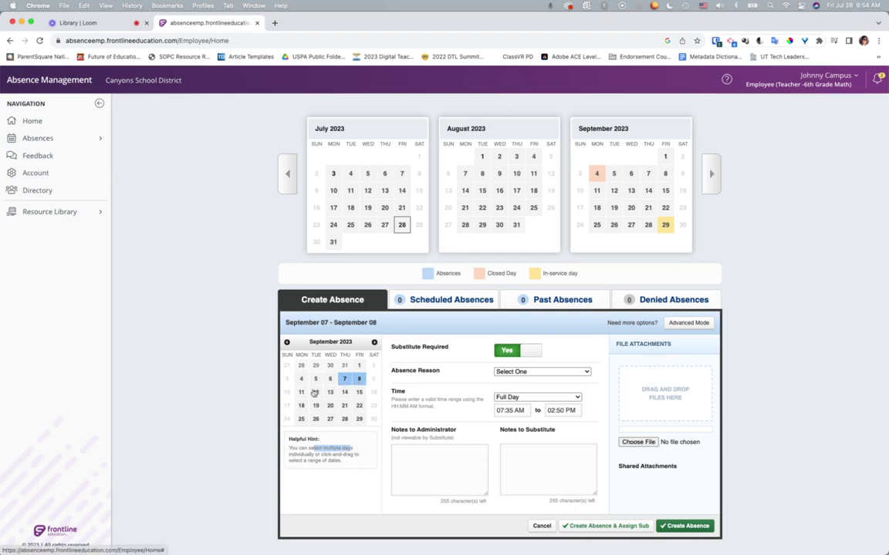
left_click(301, 393)
left_click(344, 380)
left_click(359, 379)
left_click(301, 392)
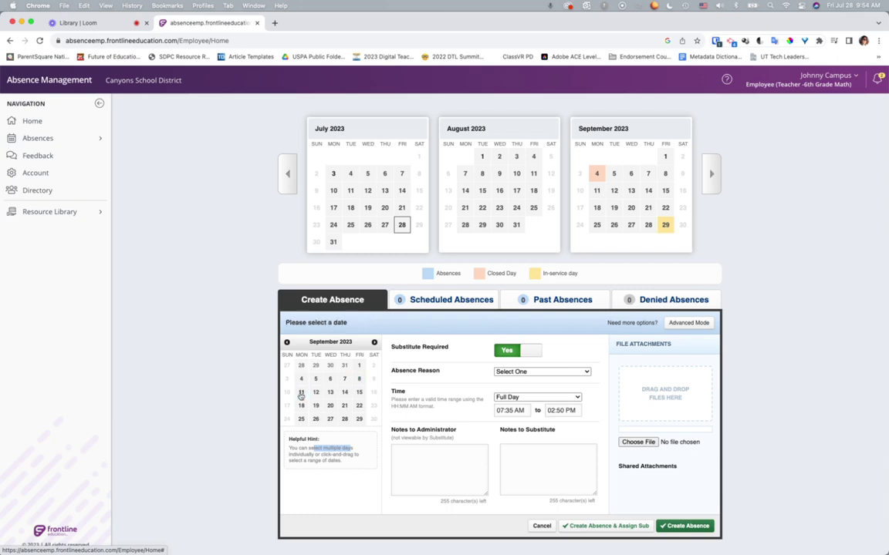
Select the range September 11 to 13 for the absence and reduce it to September 11 only
left_click_drag(301, 395, 334, 396)
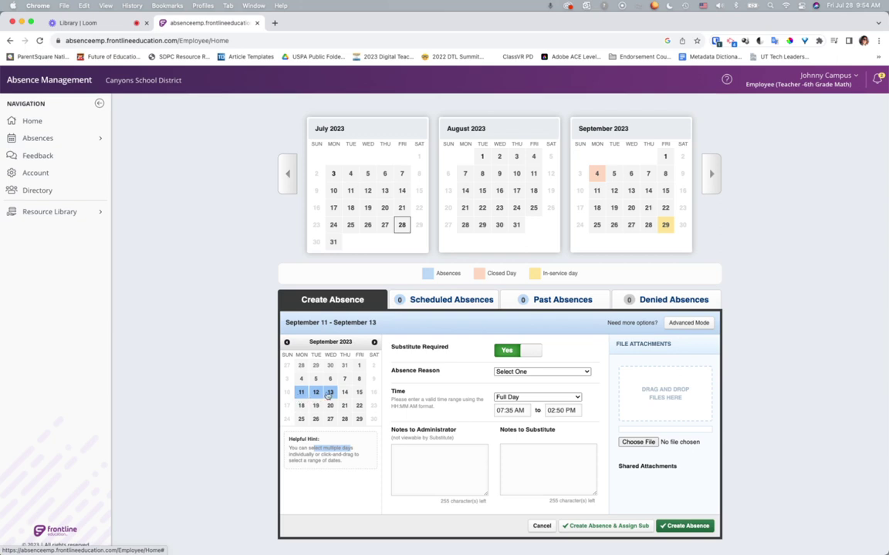
left_click(321, 394)
left_click(330, 394)
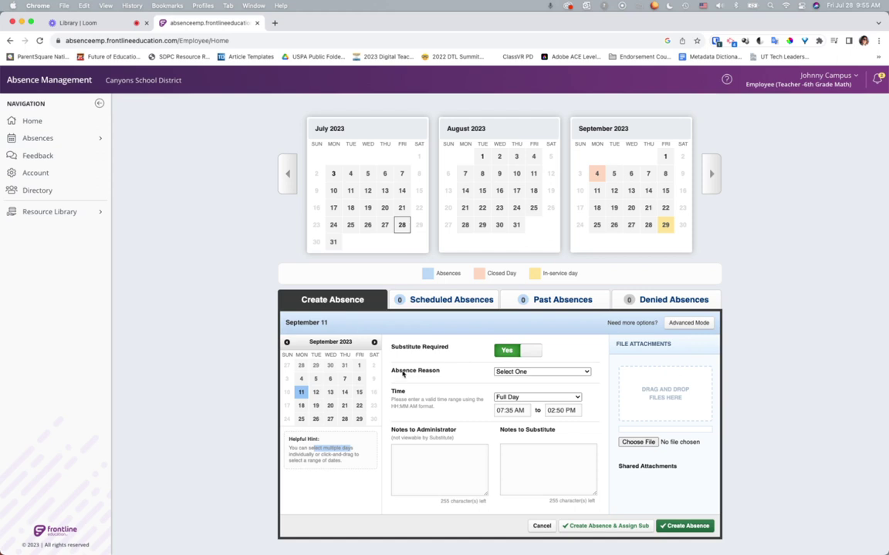
Set the absence reason to Family Sick and keep the time as Full Day
left_click(519, 372)
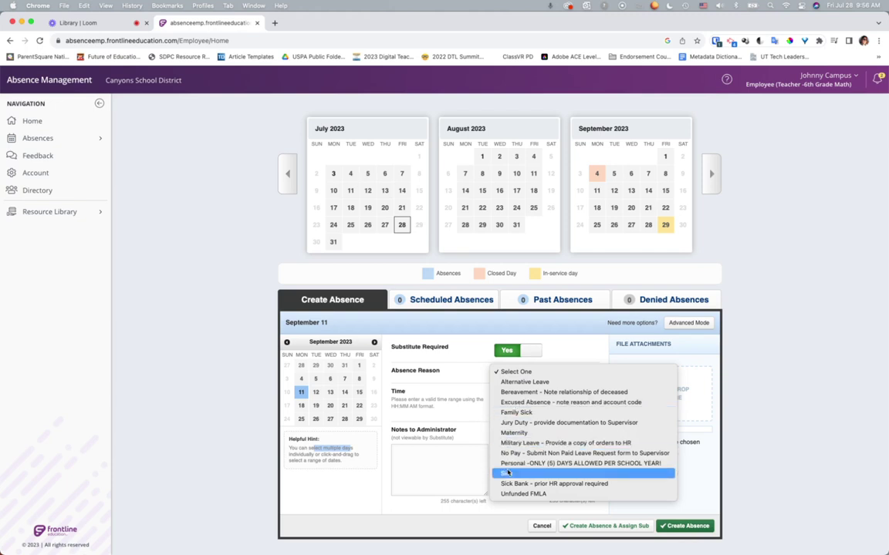
left_click(451, 374)
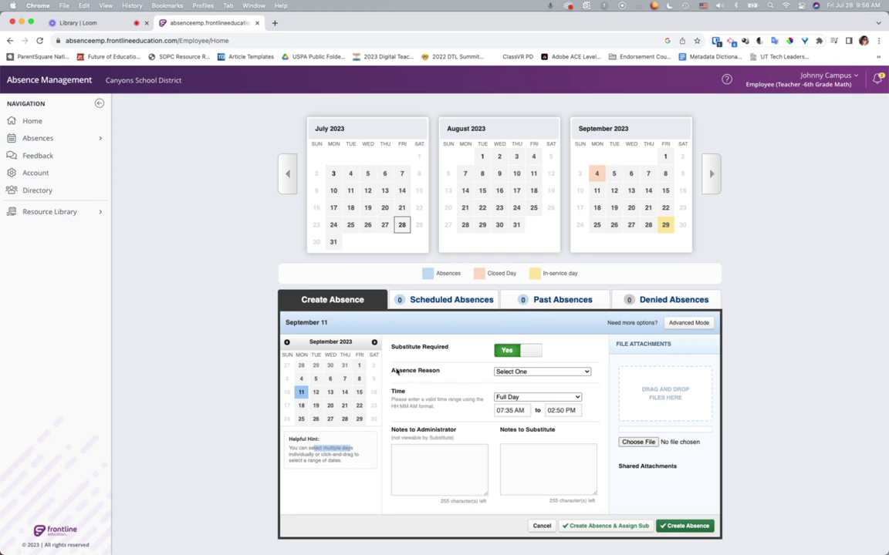
left_click(514, 371)
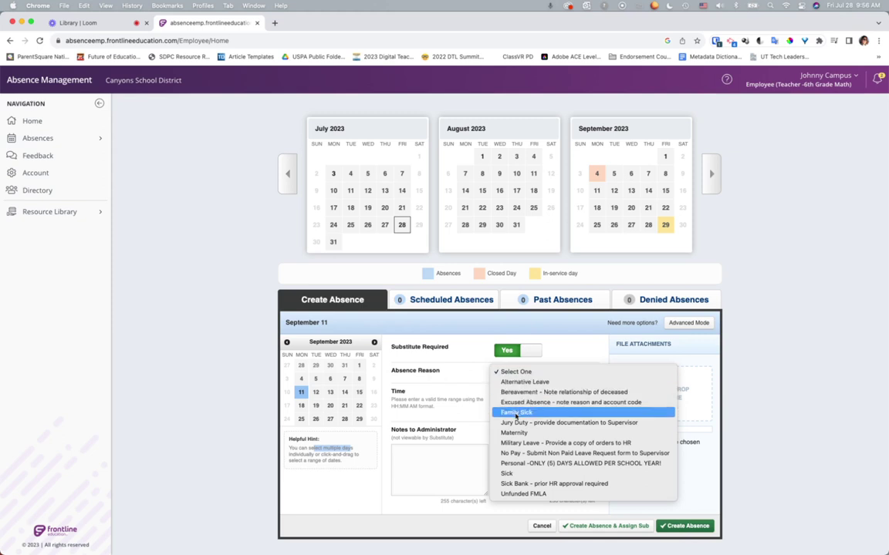
left_click(516, 414)
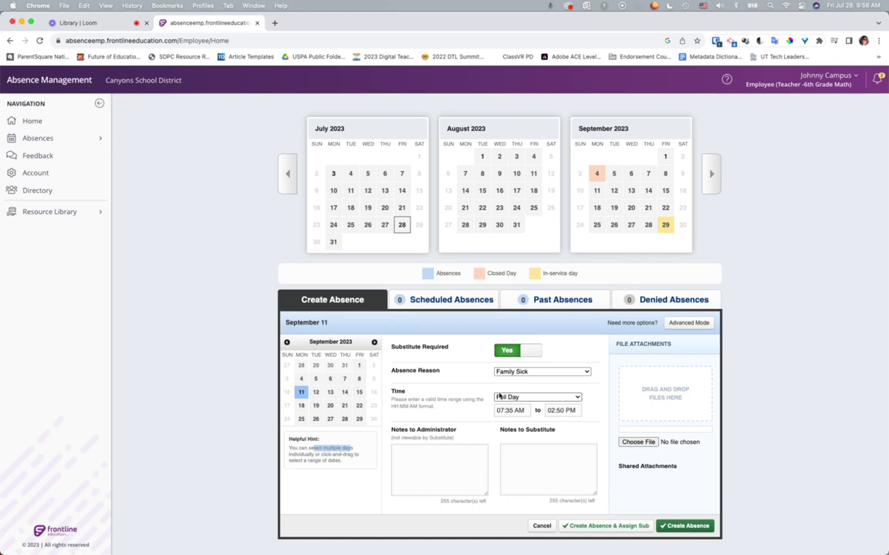
left_click(502, 399)
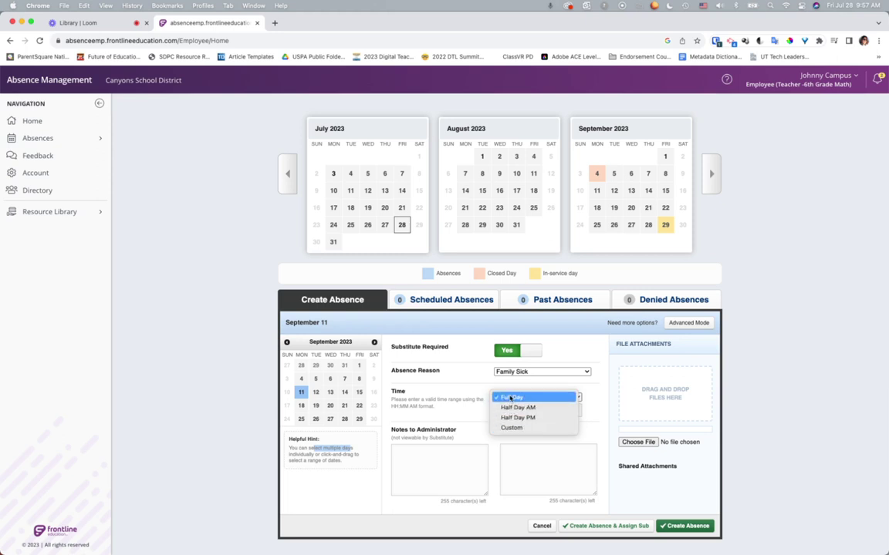
left_click(509, 397)
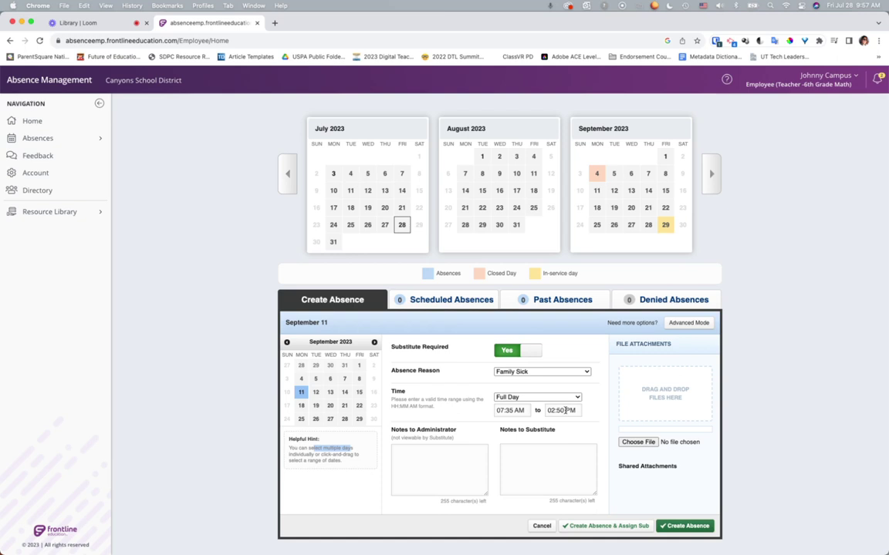
key("Tab")
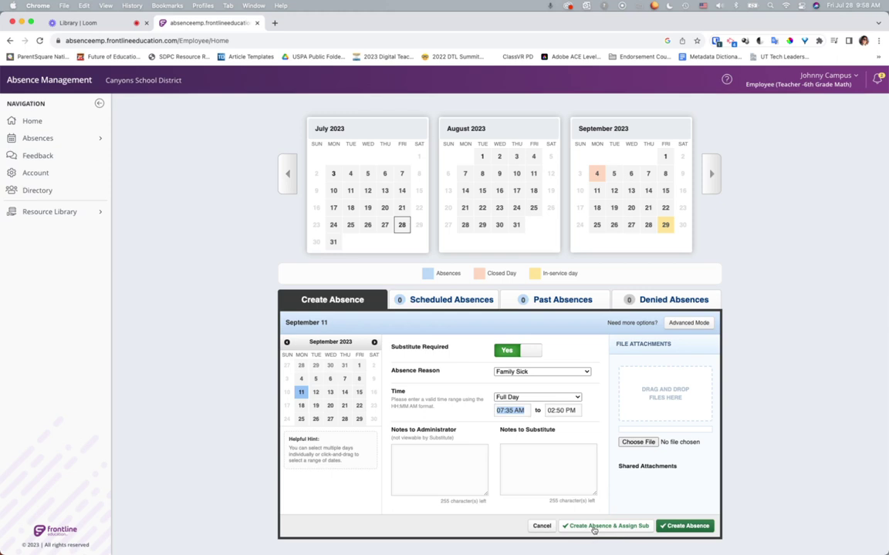
Create the absence with the option to assign a substitute, and search the list of substitutes by the substitute's last name
left_click(593, 528)
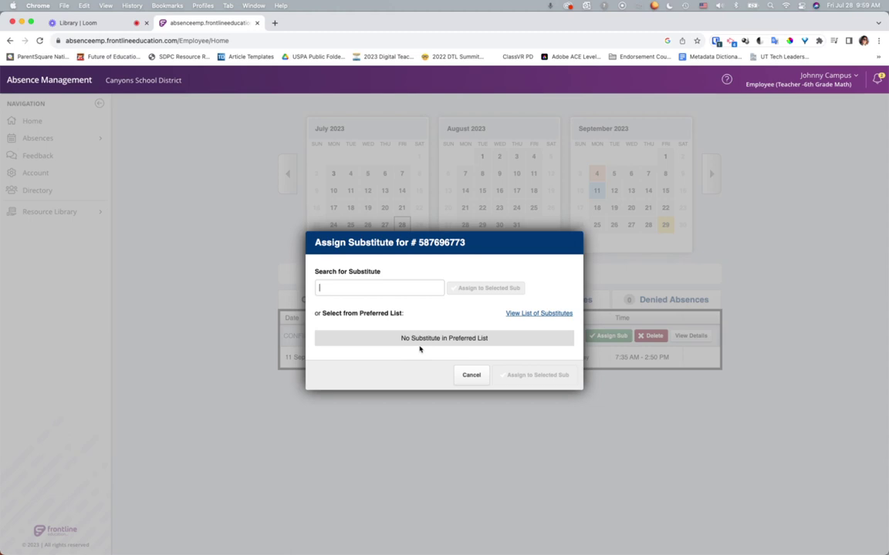
left_click(521, 314)
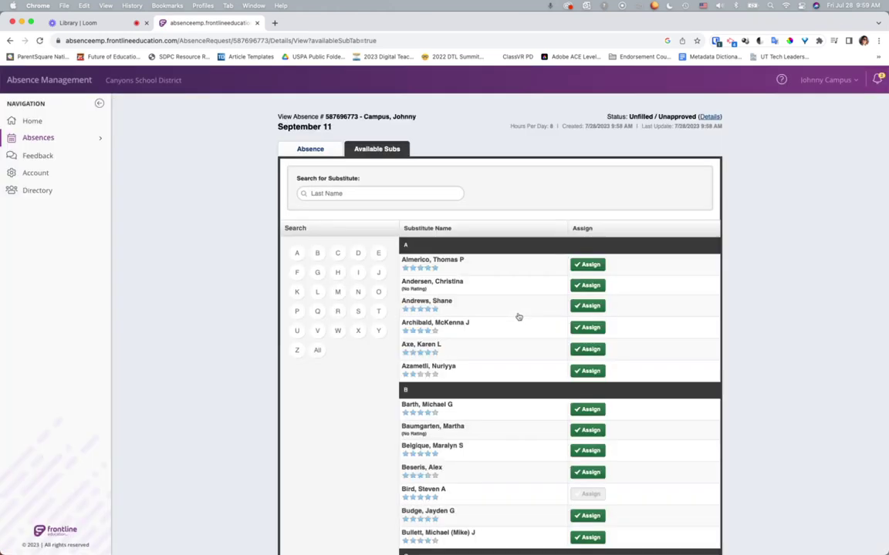
left_click(401, 194)
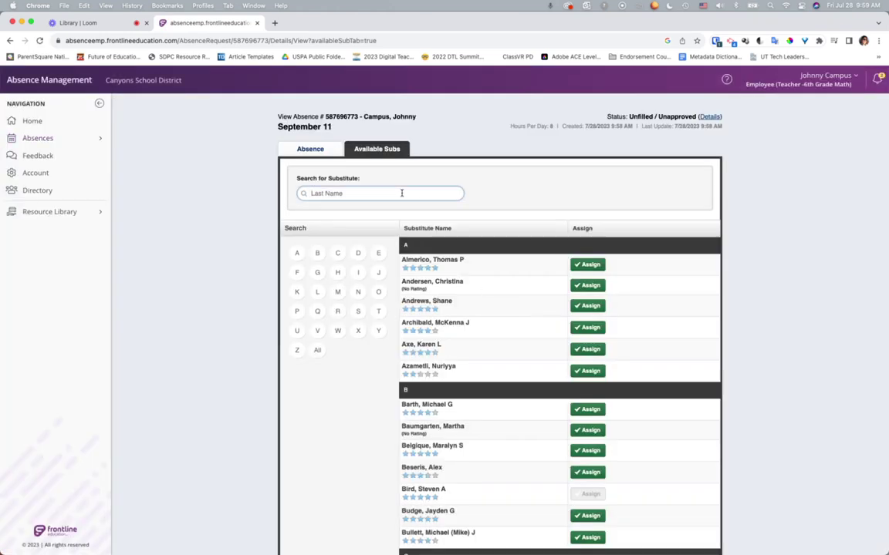
type("Campus")
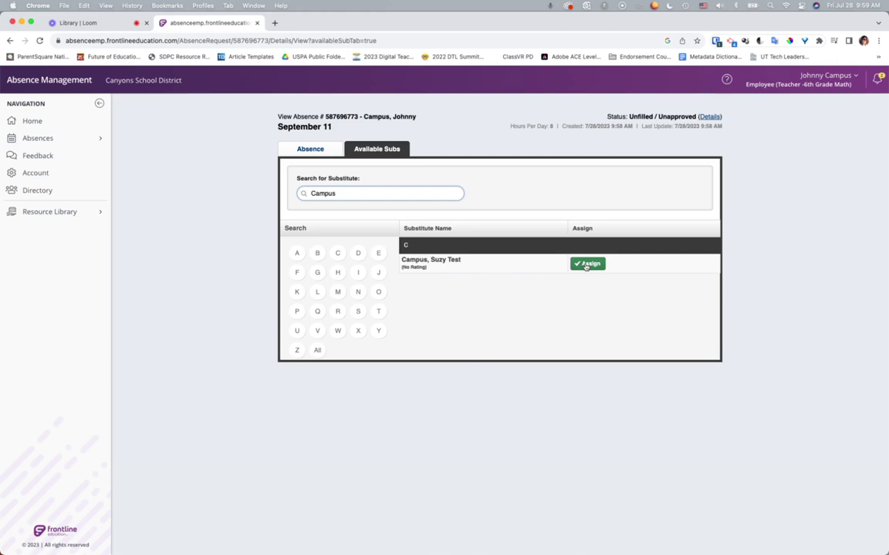
Assign the substitute found by last name to the September 11 absence and confirm the assignment
left_click(587, 265)
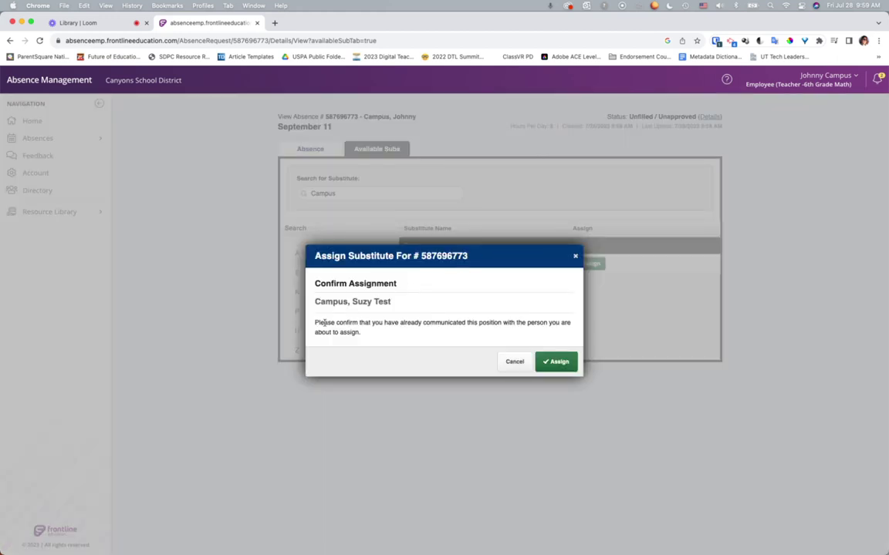
left_click_drag(315, 324, 486, 332)
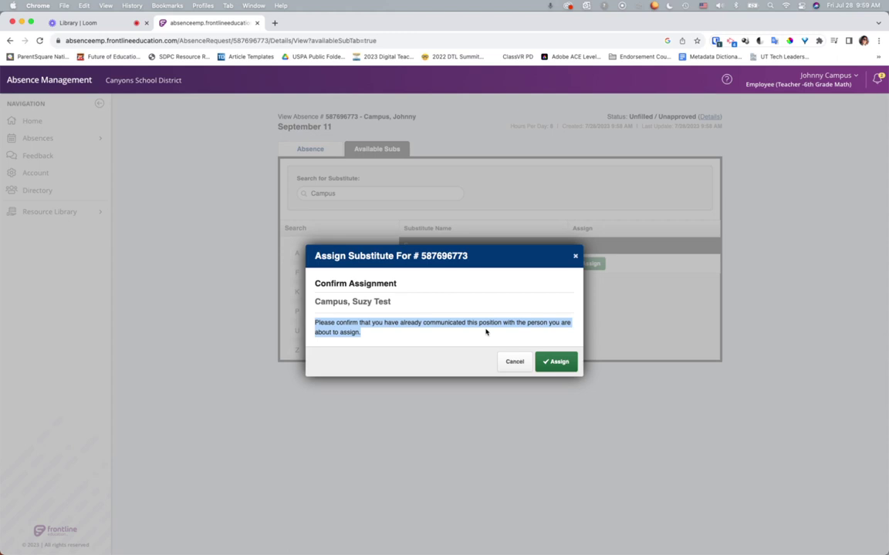
left_click(432, 323)
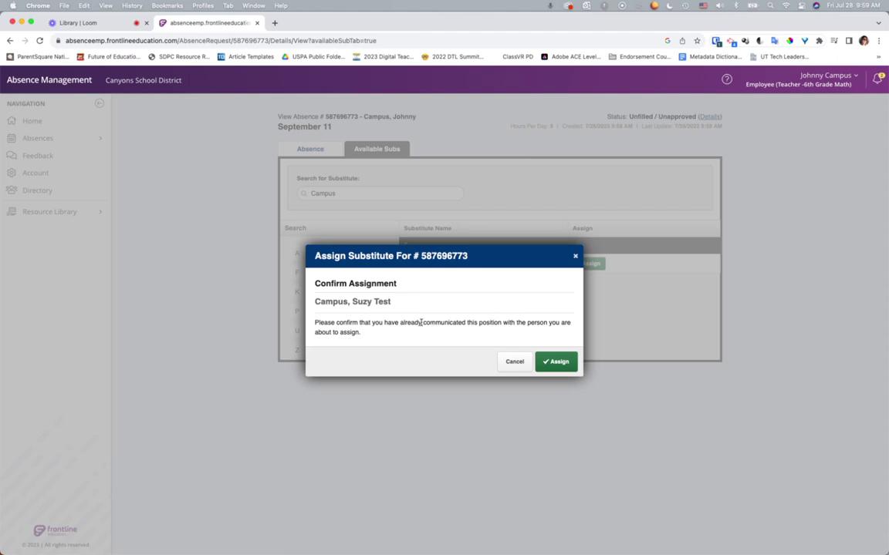
left_click_drag(411, 322, 477, 322)
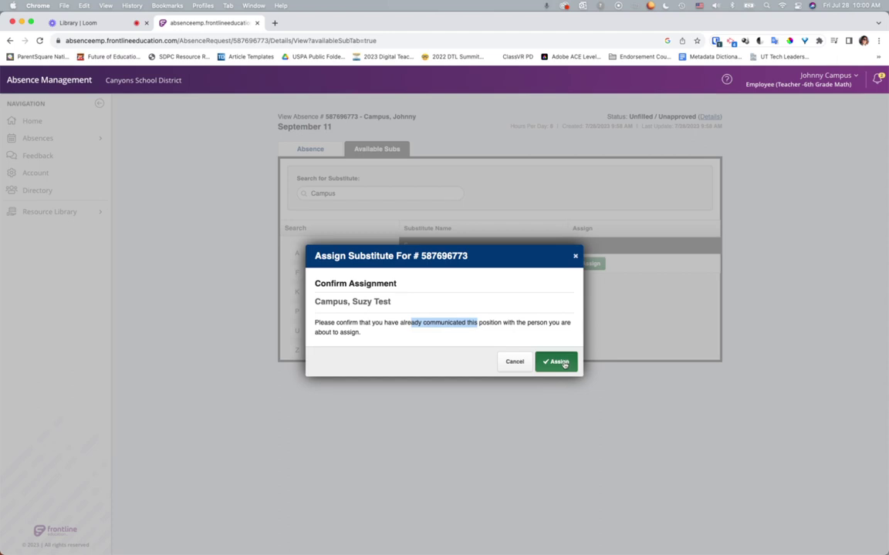
left_click(558, 362)
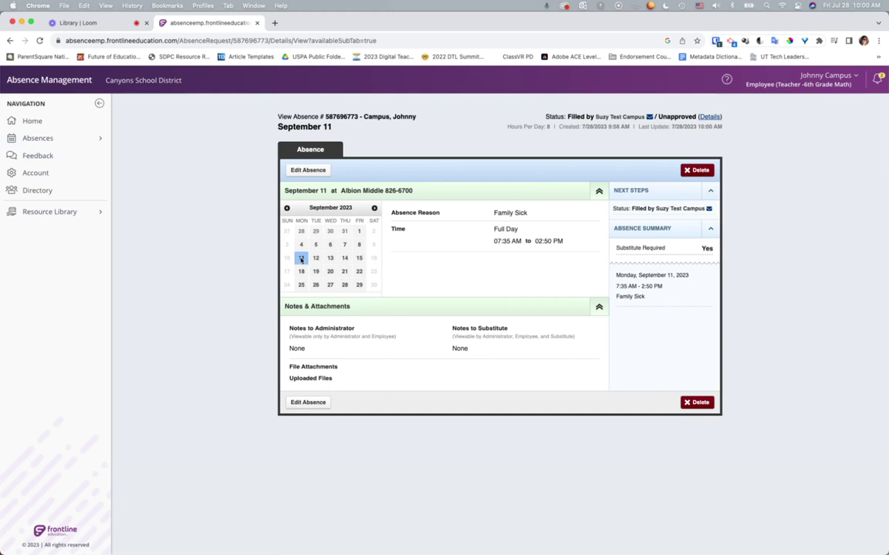
Review the reason and time range in the details of the September 11 absence
triple_click(495, 229)
left_click_drag(493, 213, 551, 244)
left_click(493, 231)
left_click(376, 458)
Return to the home page and delete the scheduled September 11 absence from the calendar, confirming its cancellation
left_click(40, 123)
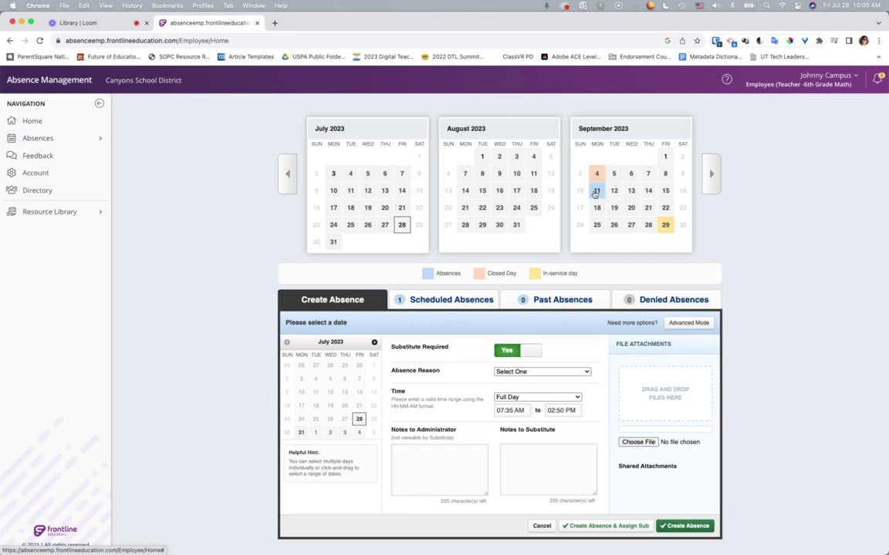
left_click(595, 191)
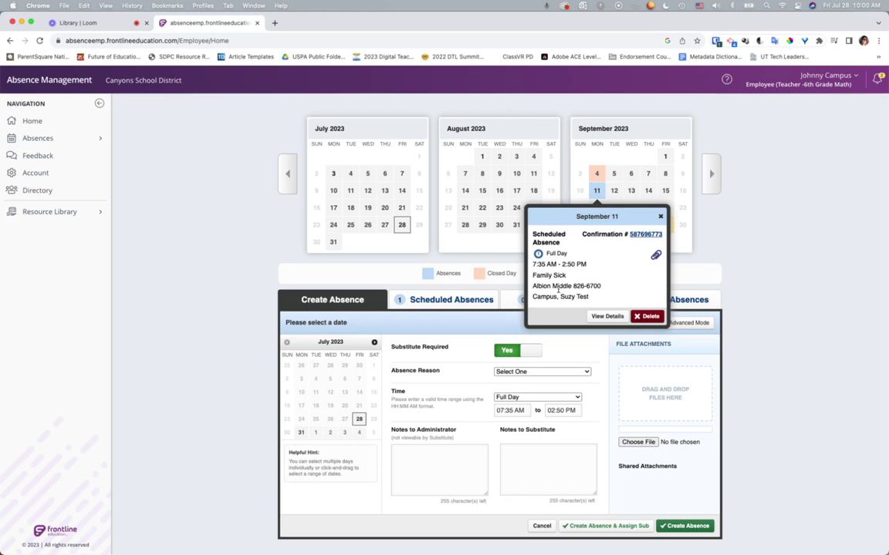
left_click(646, 317)
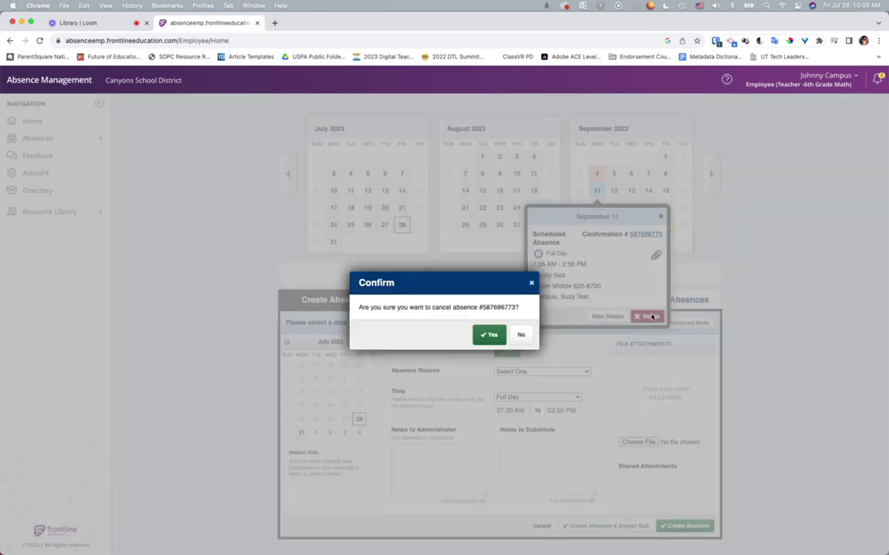
left_click(489, 334)
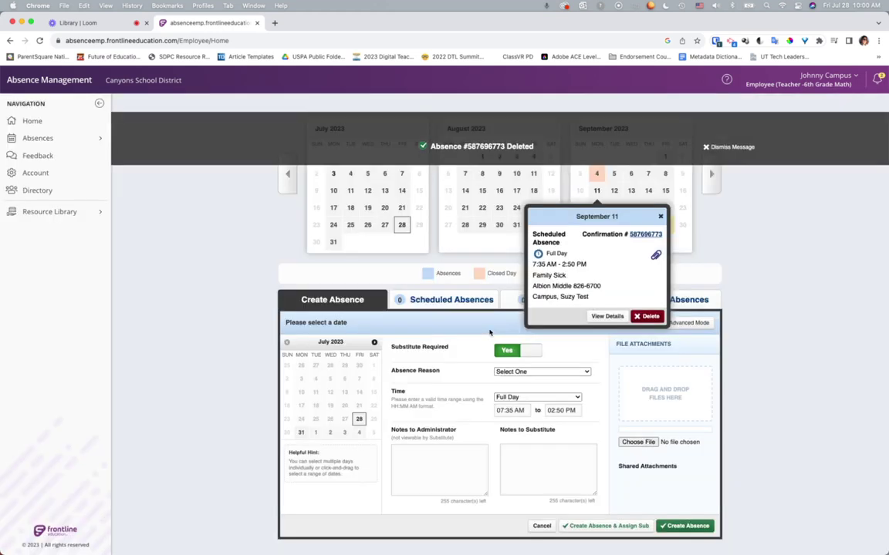